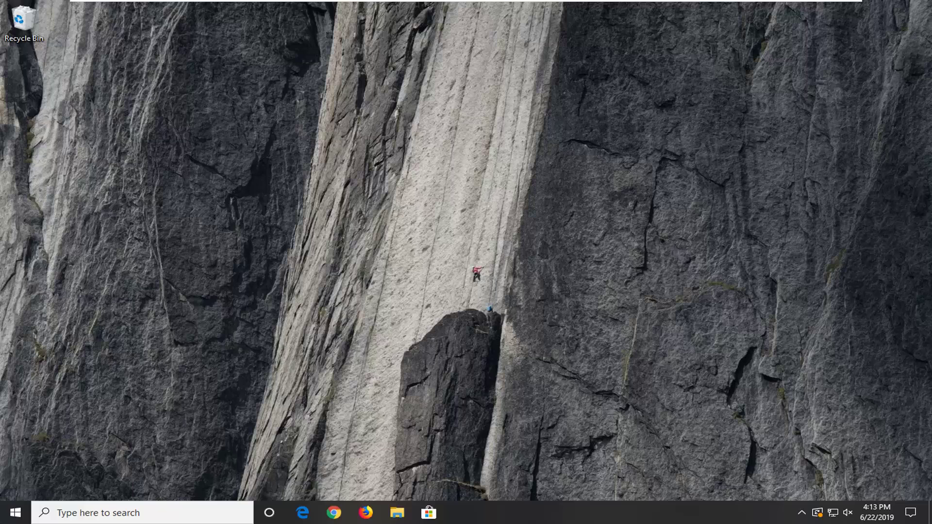
- Search the Start menu for regedit and run Registry Editor as administrator
left_click(7, 518)
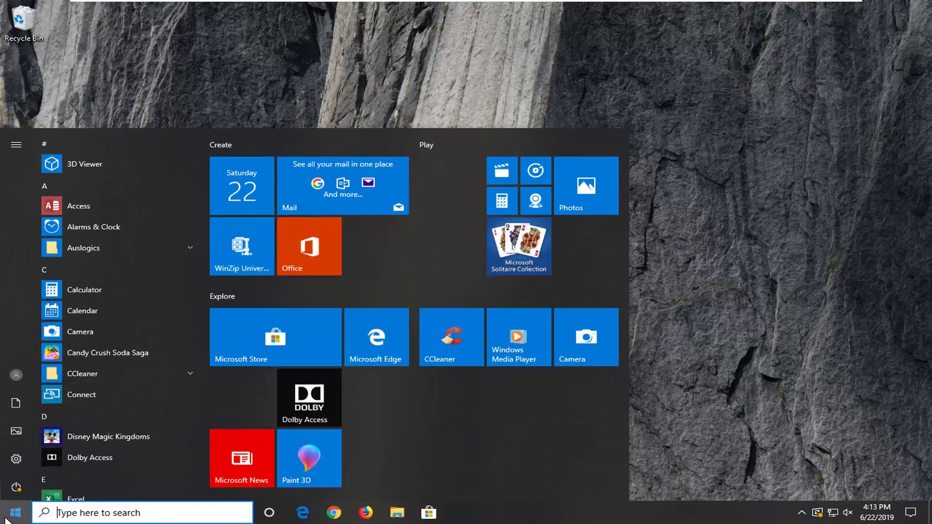
type("regedit")
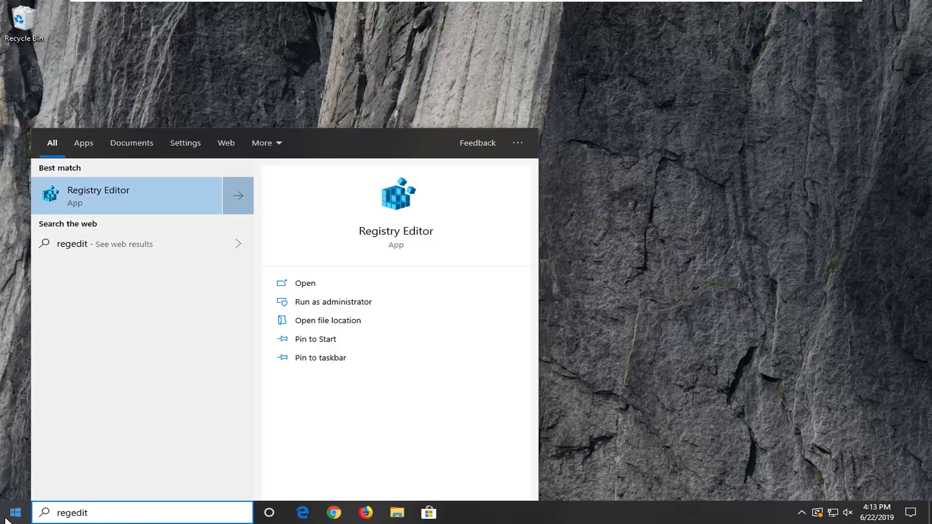
right_click(107, 202)
left_click(134, 212)
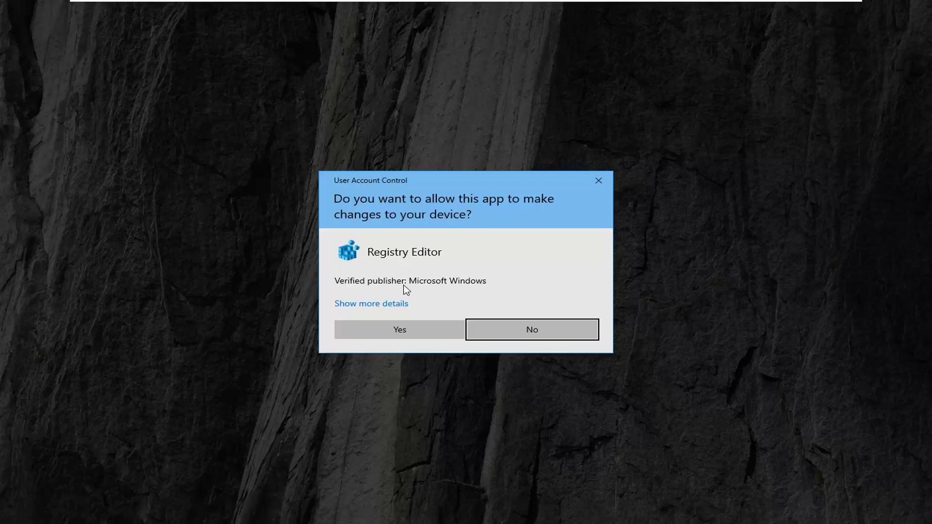
- Approve the UAC prompt, collapse HKEY_CURRENT_USER and select the Computer root
left_click(399, 325)
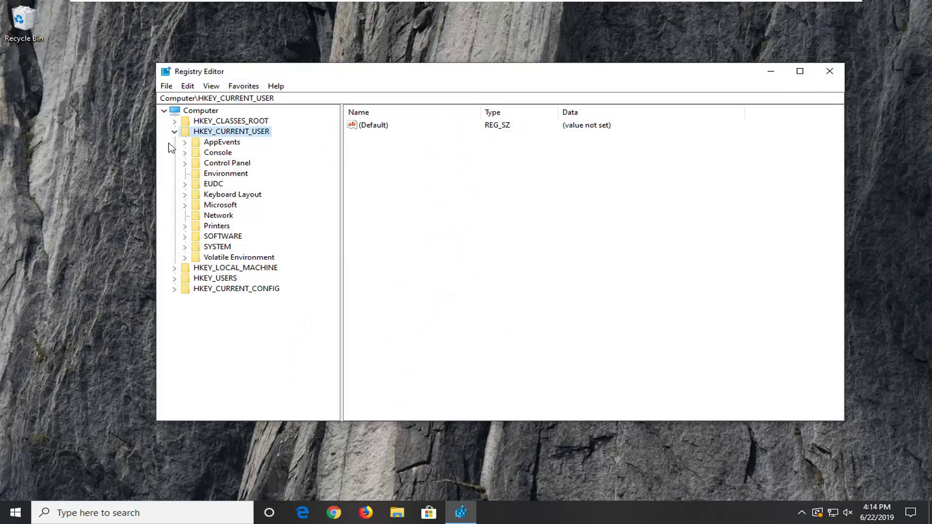
left_click(175, 132)
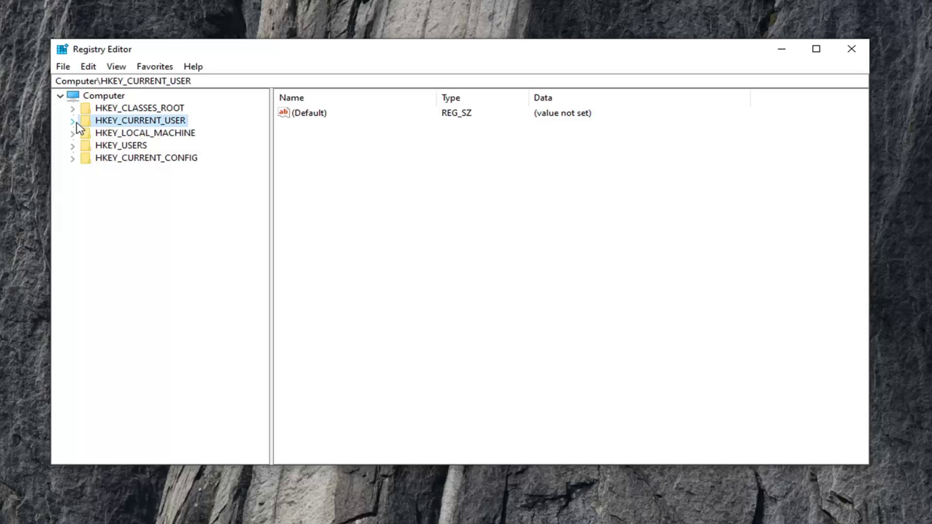
left_click(84, 98)
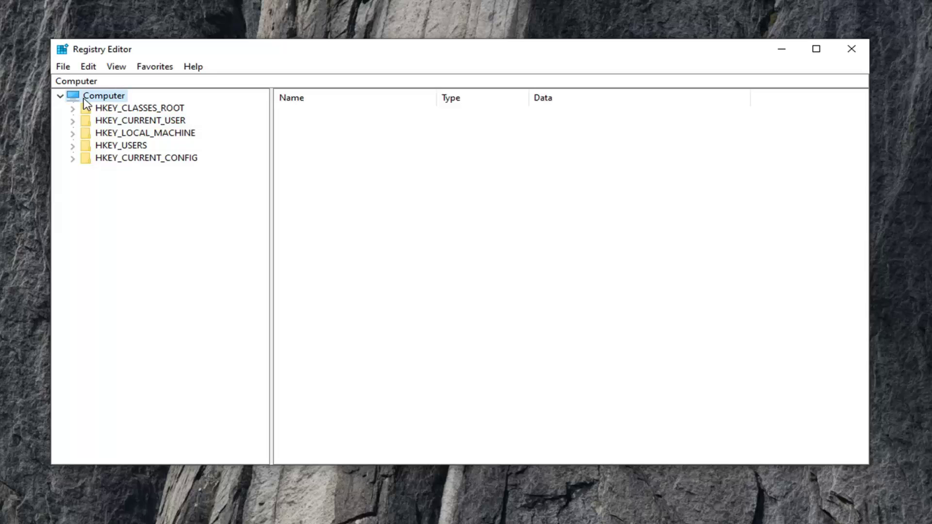
- Open the Export Registry File dialog from the File menu, then cancel without saving
left_click(63, 71)
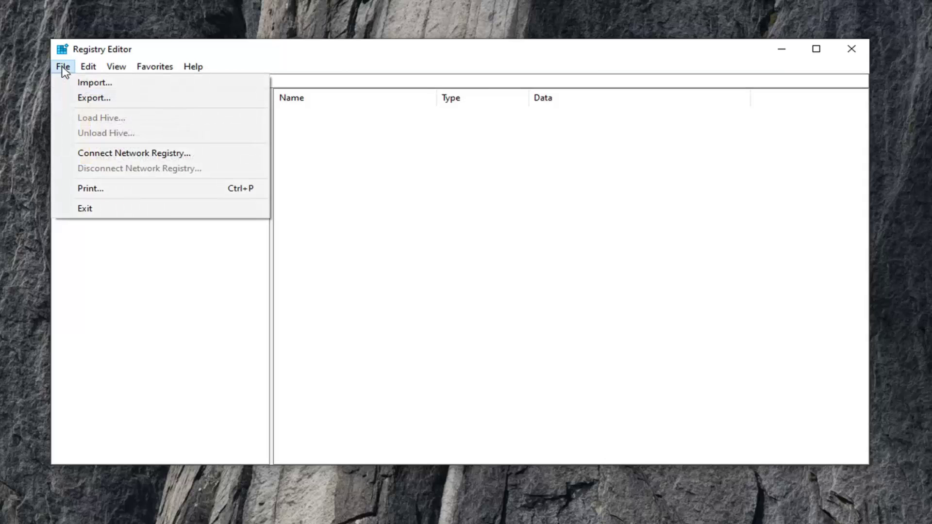
left_click(83, 96)
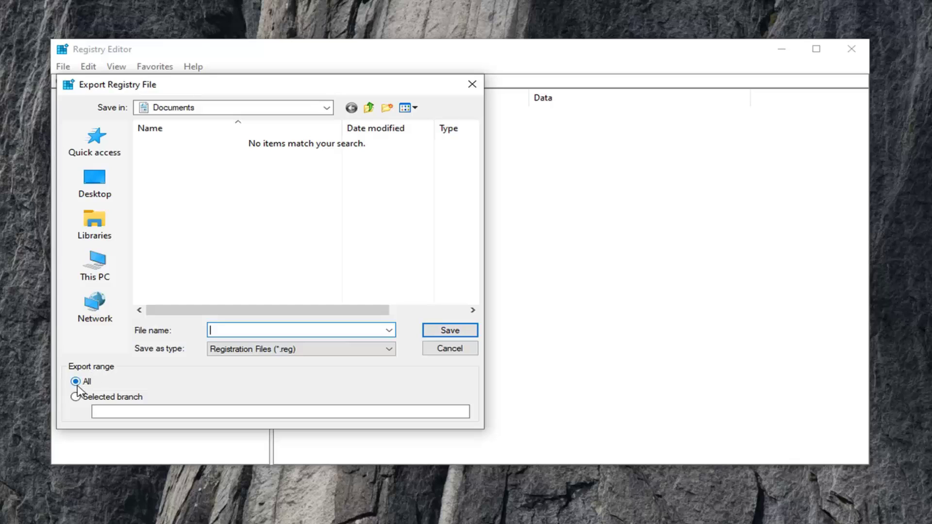
left_click(449, 347)
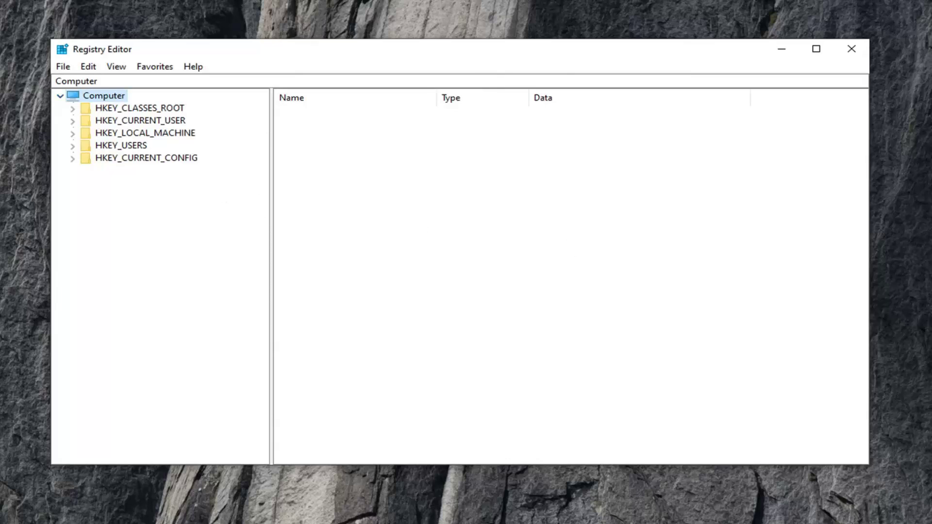
- Expand HKEY_CURRENT_USER, SOFTWARE and Microsoft in the key tree
left_click(140, 121)
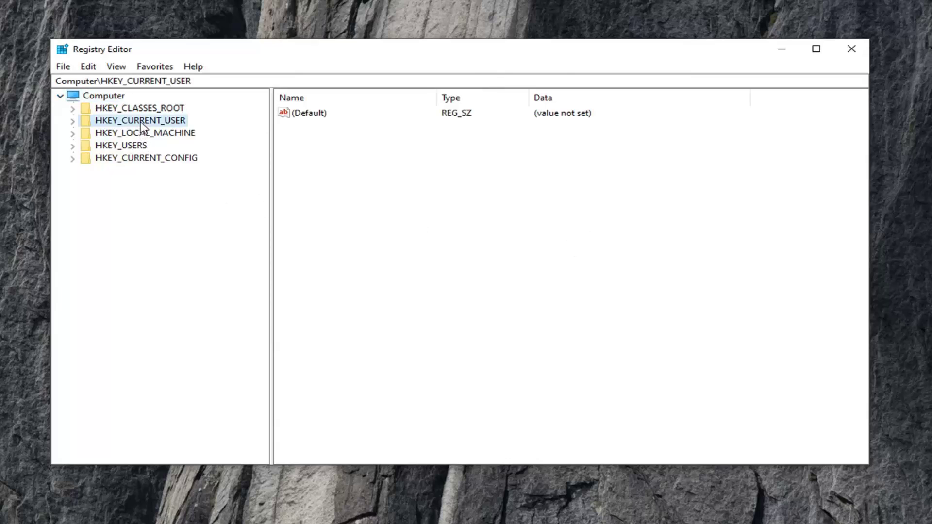
double_click(98, 124)
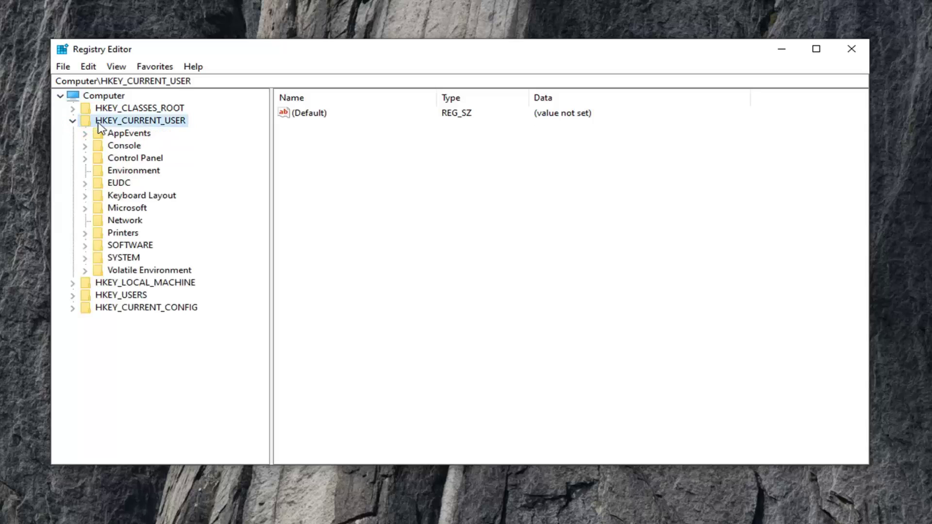
double_click(108, 247)
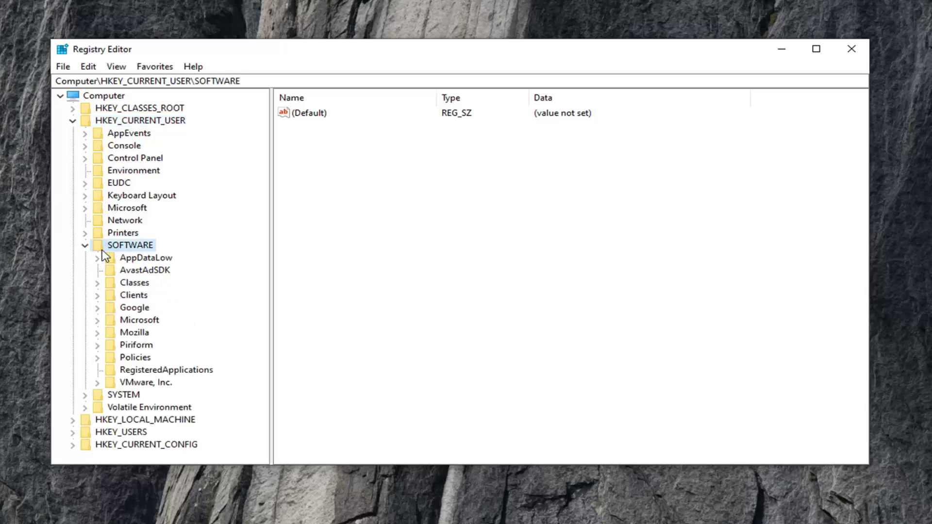
left_click(124, 322)
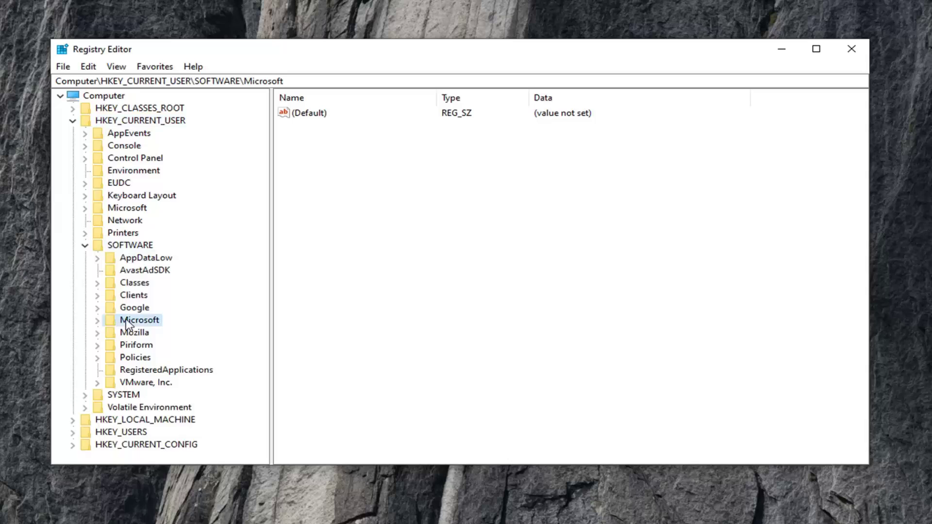
double_click(125, 322)
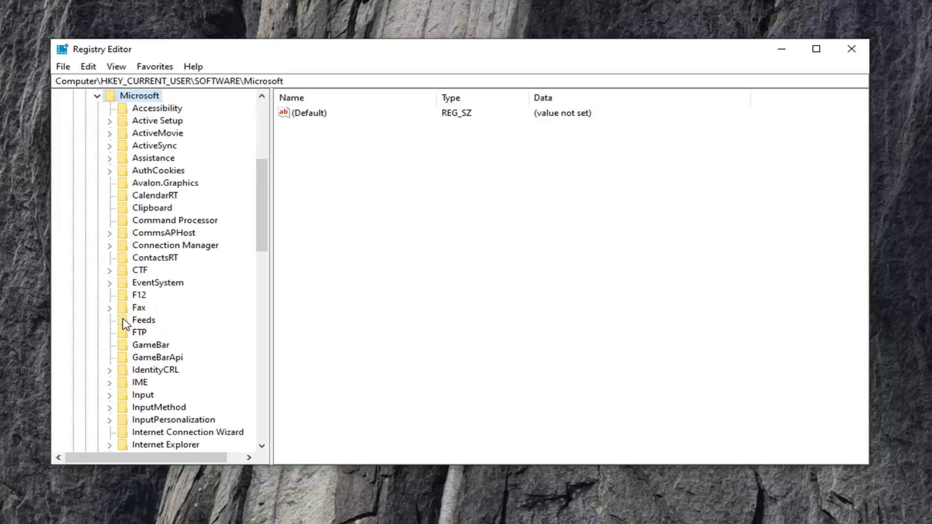
scroll(123, 325, "down", 15)
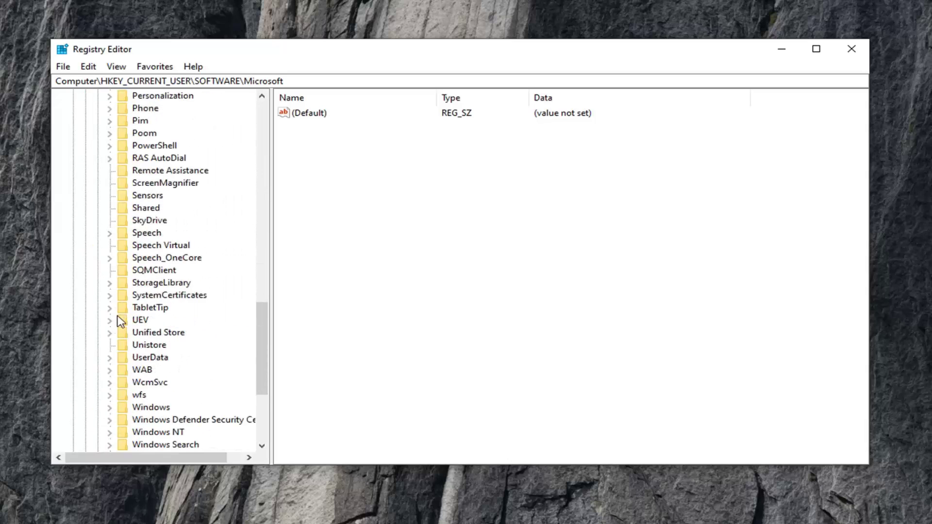
scroll(121, 322, "down", 1)
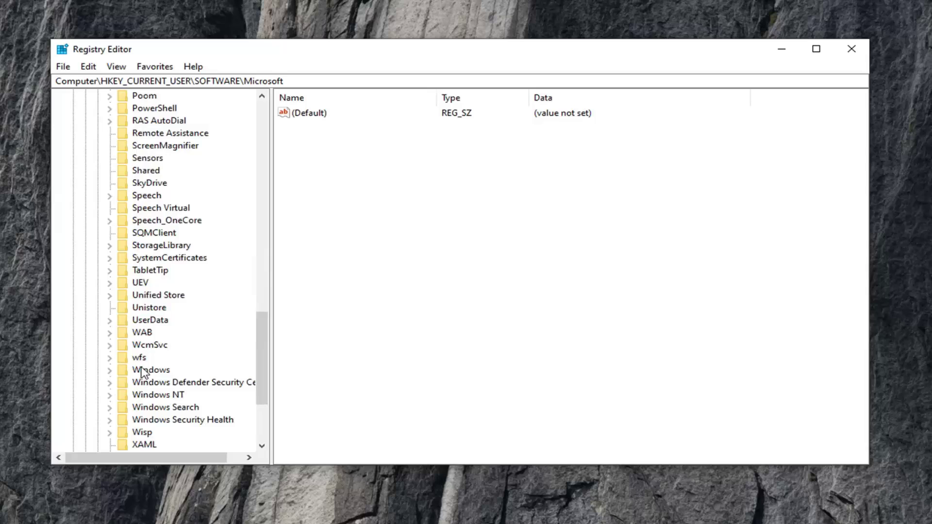
- Expand Windows, CurrentVersion and Policies, then select the Explorer subkey
double_click(143, 370)
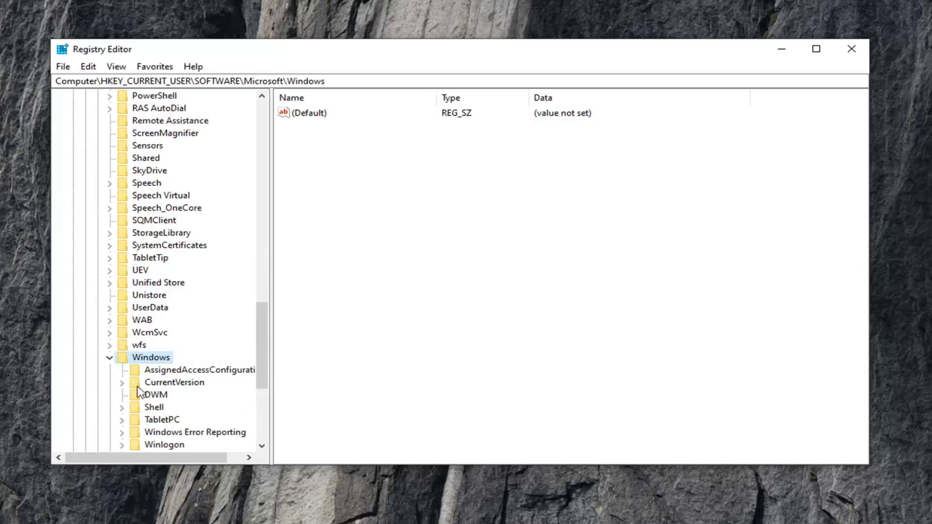
left_click(170, 384)
scroll(134, 374, "down", 1)
left_click(124, 345)
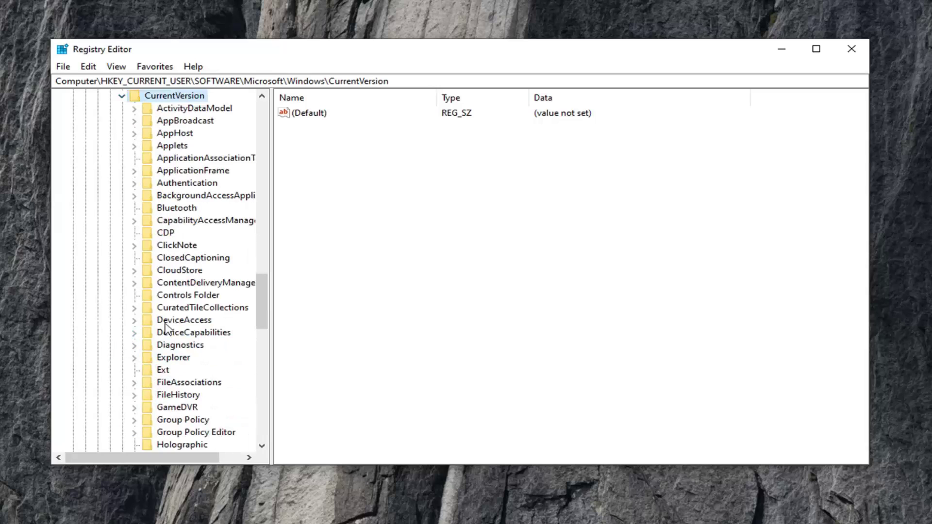
scroll(189, 322, "down", 3)
scroll(189, 321, "down", 4)
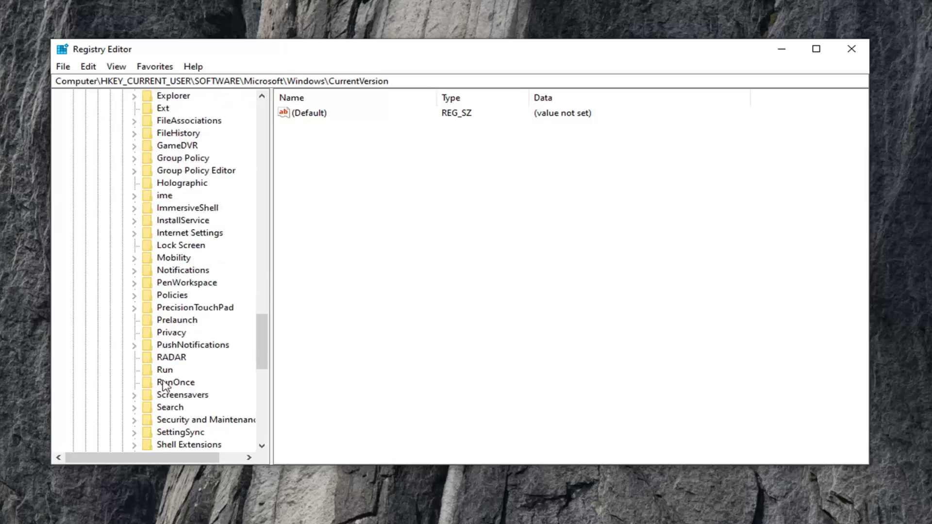
left_click(171, 297)
left_click(134, 296)
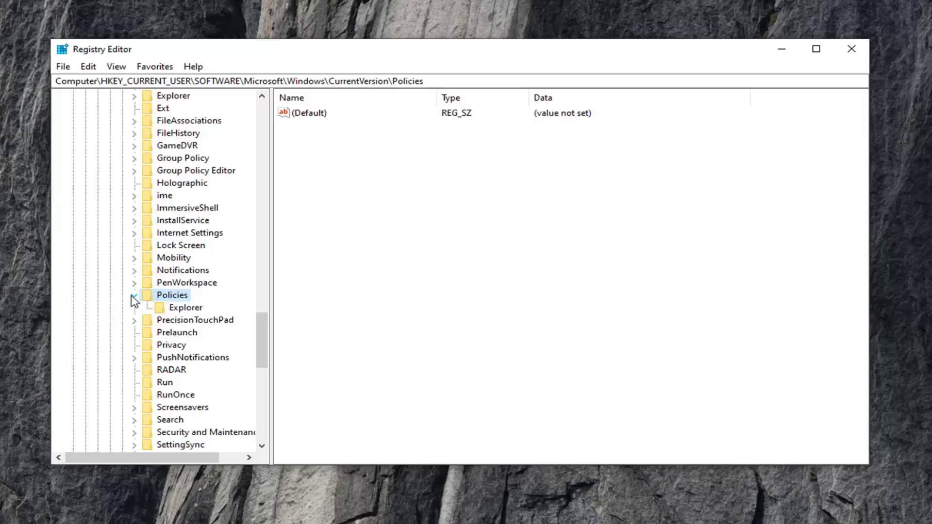
left_click(185, 311)
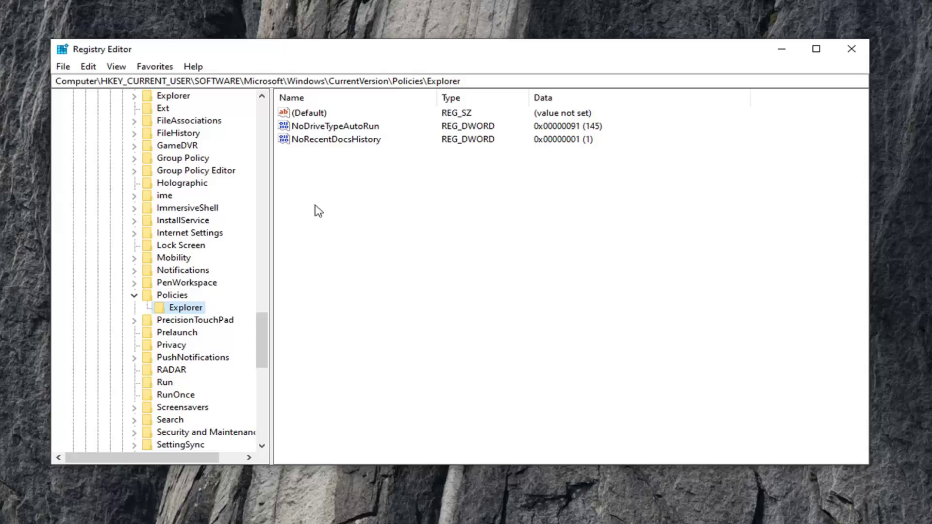
- Create a new DWORD (32-bit) value named NoWinKeys in the Explorer key
right_click(316, 173)
mouse_move(359, 183)
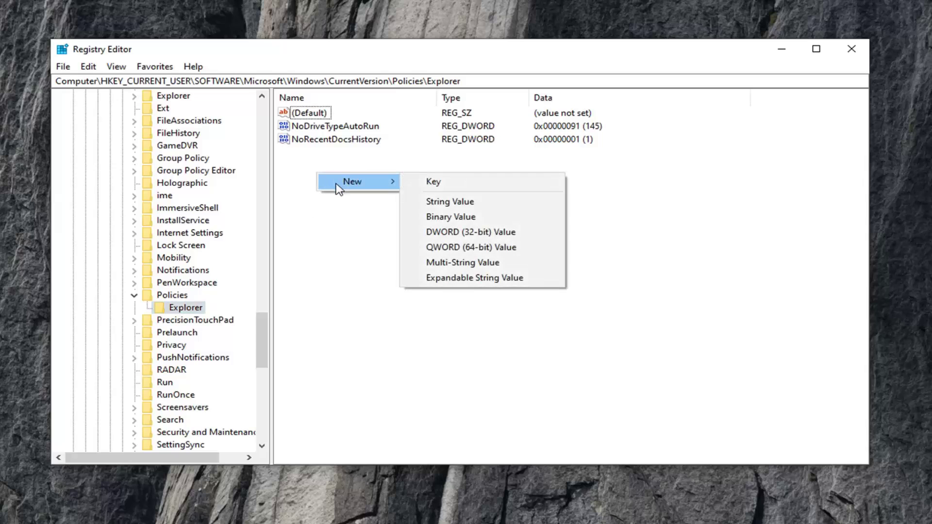
left_click(475, 233)
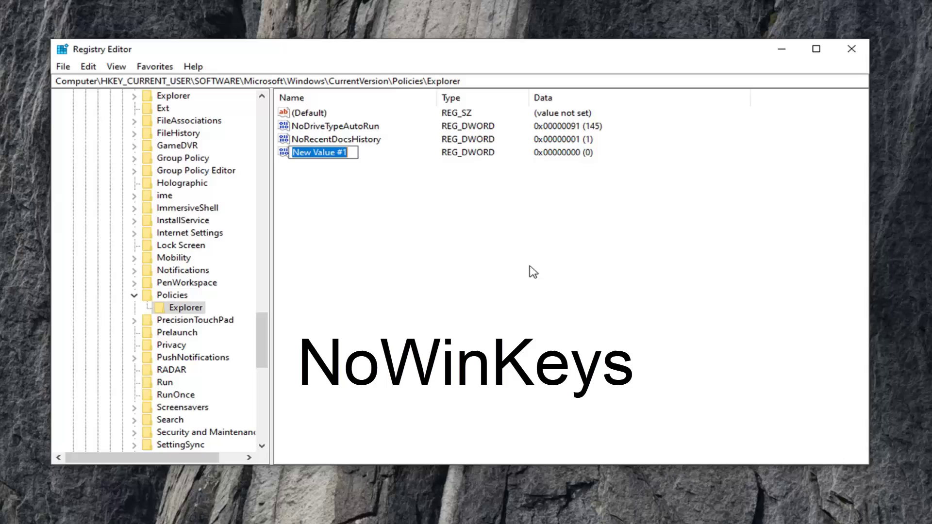
type("No")
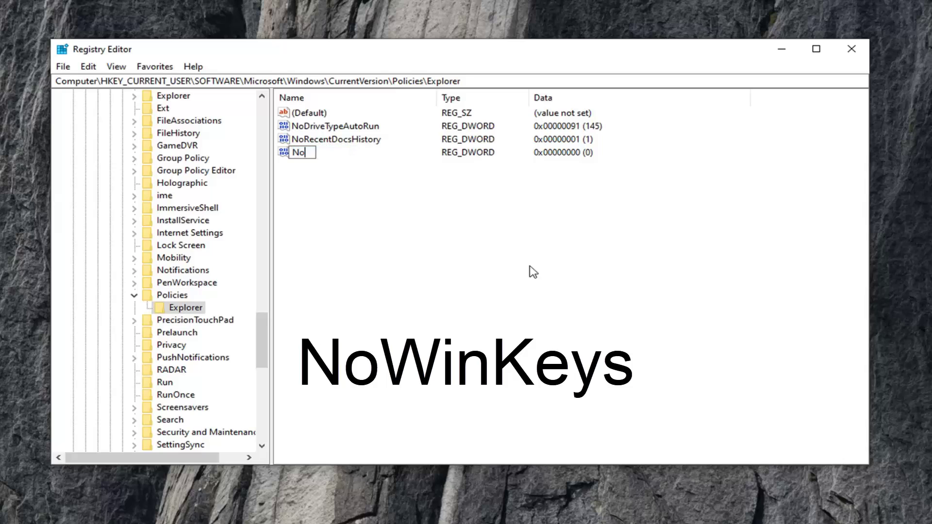
type("Win")
type("Keys")
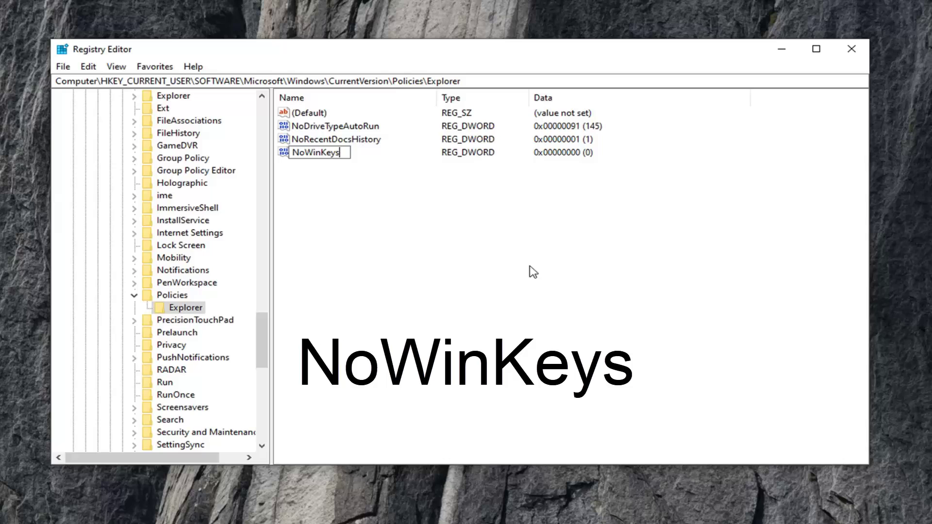
key("Return")
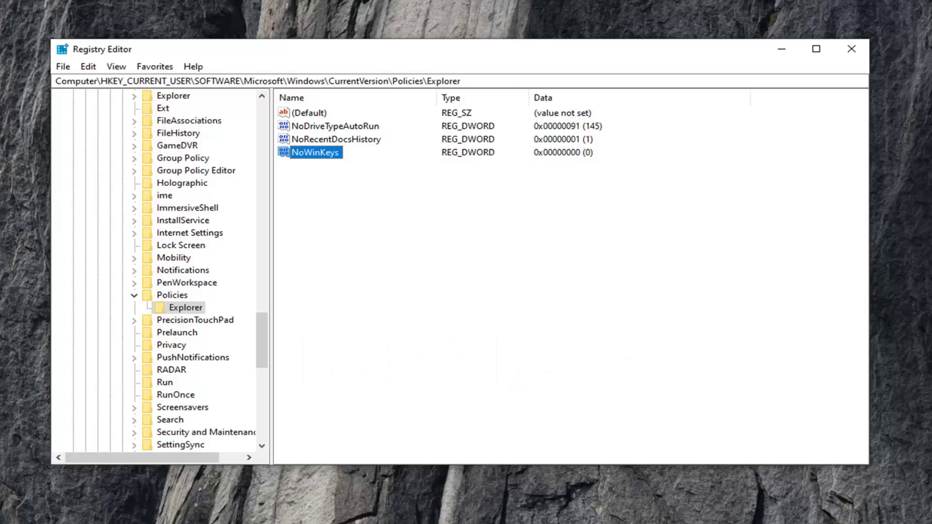
- Edit NoWinKeys and save it with value data 0
double_click(322, 155)
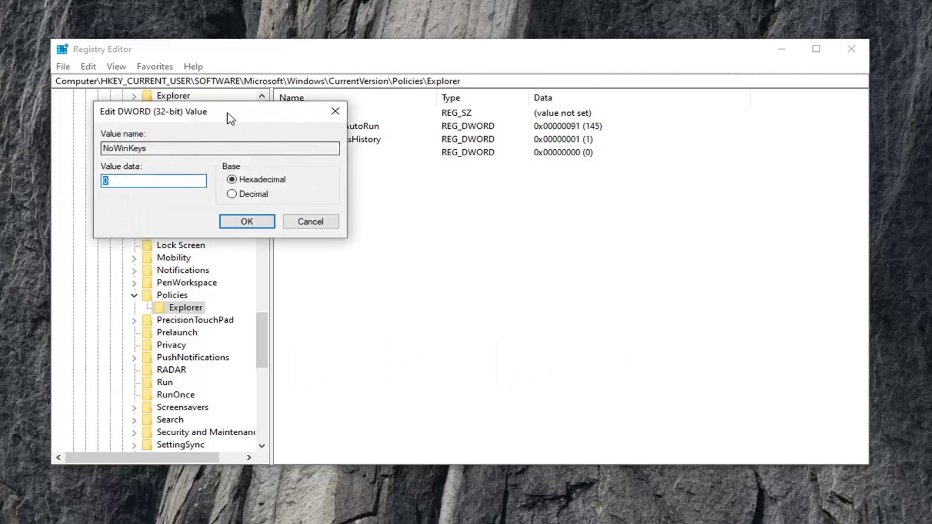
left_click_drag(231, 119, 285, 127)
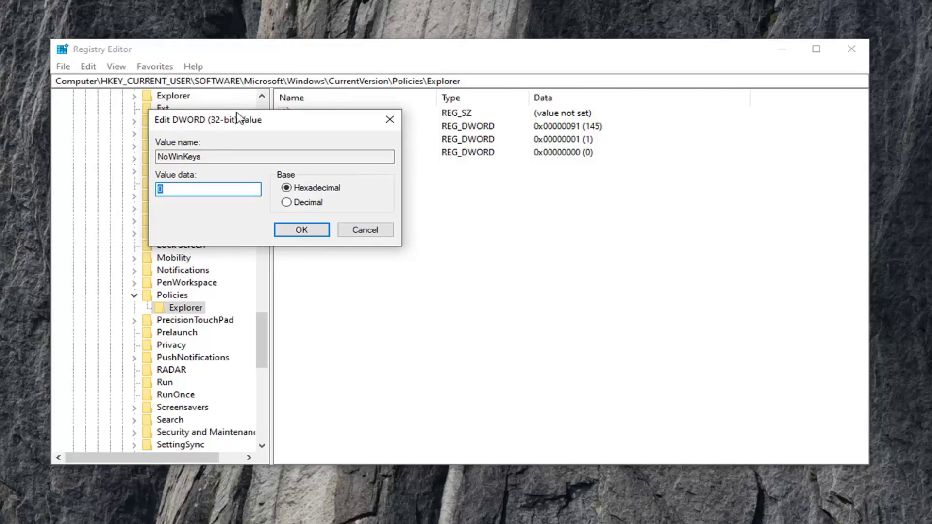
left_click(183, 190)
left_click_drag(235, 123, 363, 202)
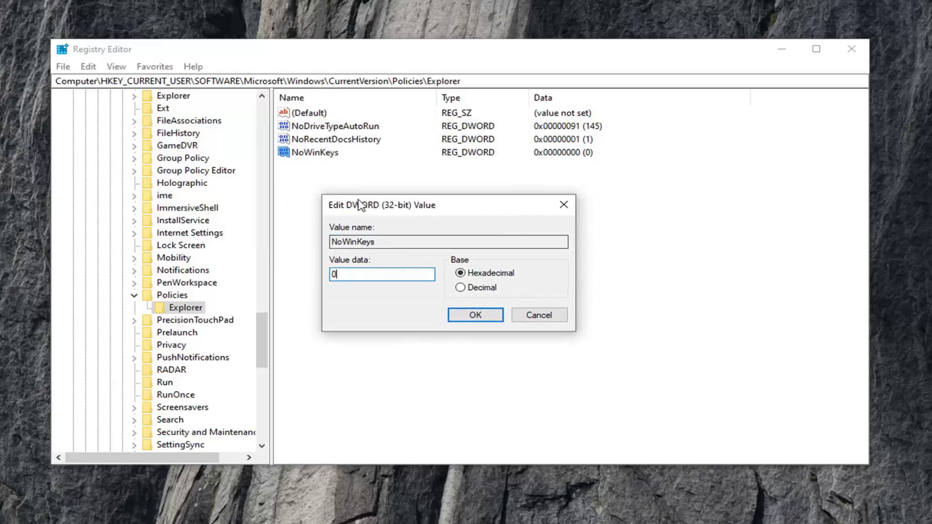
left_click_drag(369, 205, 355, 142)
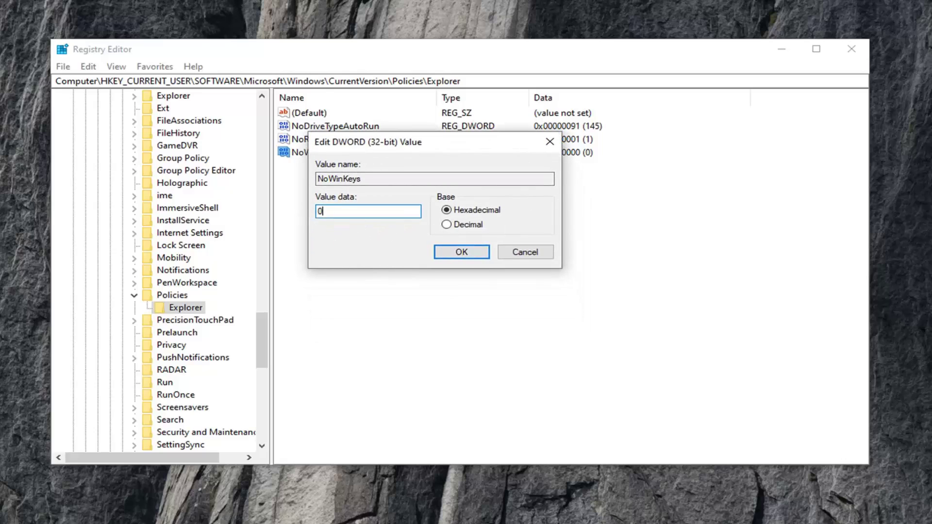
left_click(445, 253)
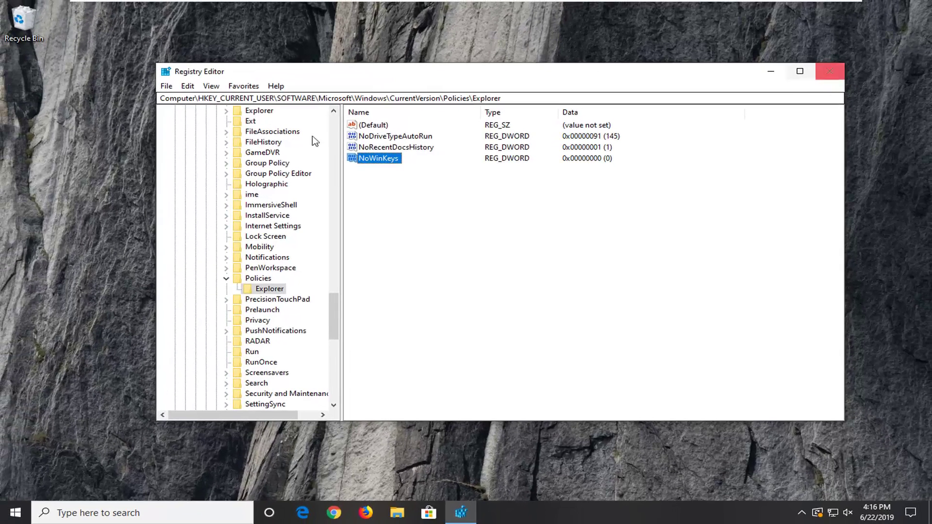
- Collapse Policies, CurrentVersion, Windows, Microsoft, SOFTWARE and HKEY_CURRENT_USER in the tree
left_click(226, 278)
scroll(208, 304, "up", 10)
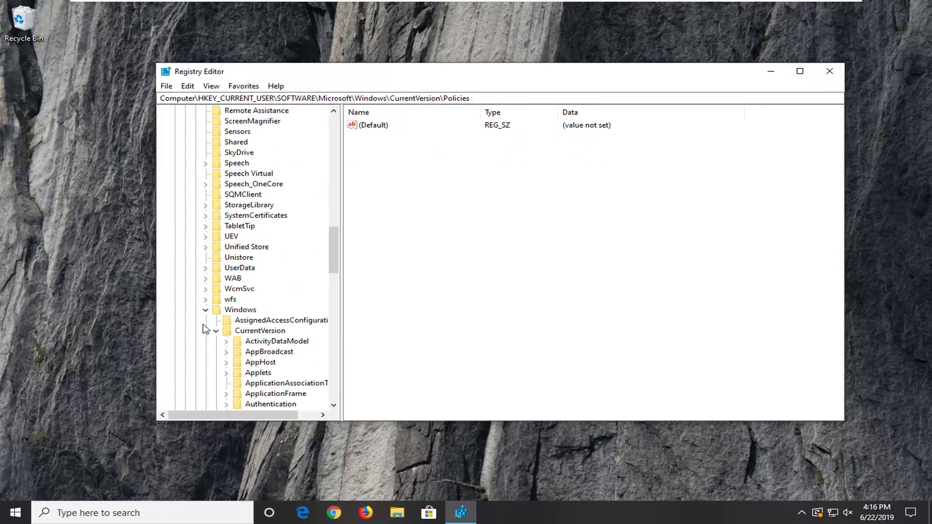
left_click(216, 330)
left_click(205, 309)
scroll(212, 272, "up", 12)
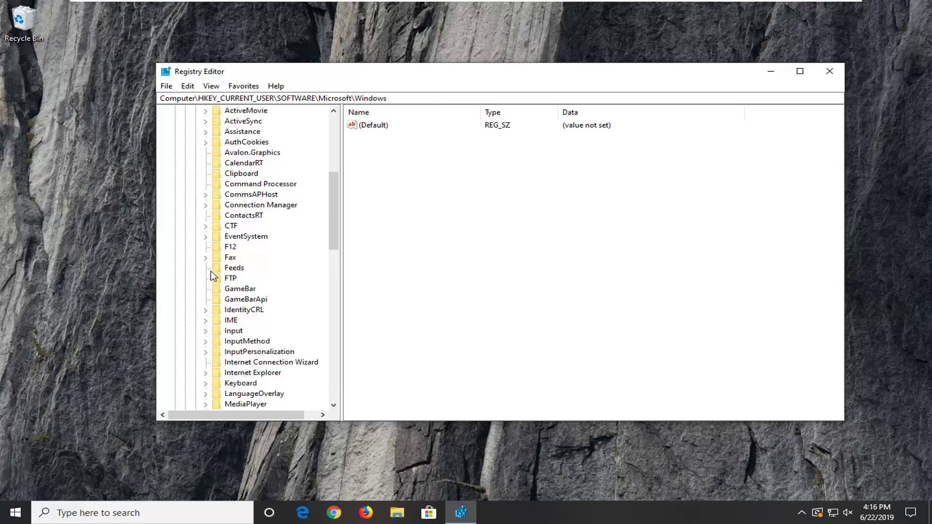
scroll(212, 275, "up", 10)
left_click(196, 299)
left_click(185, 236)
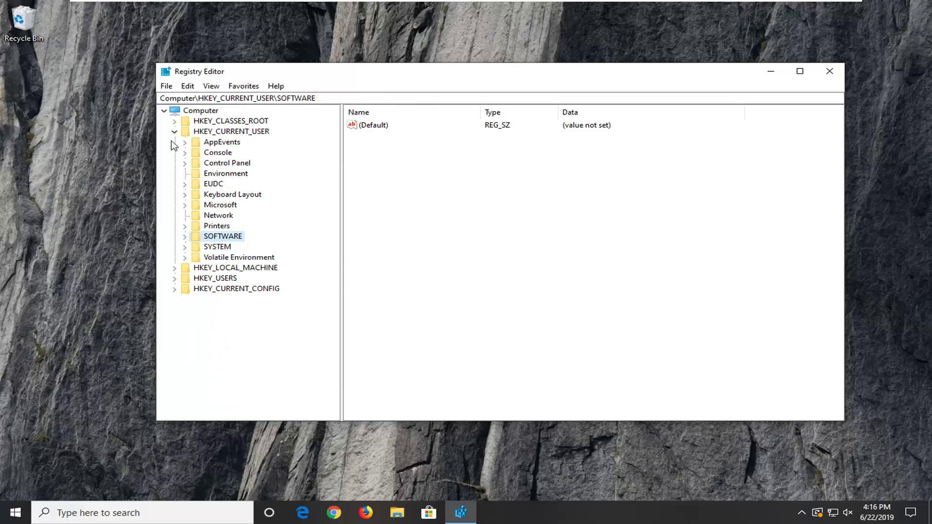
left_click(174, 131)
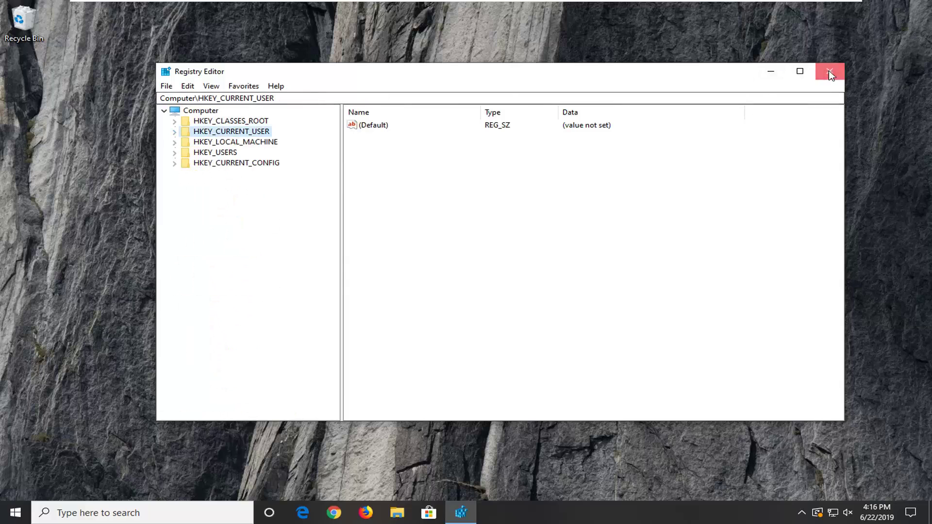